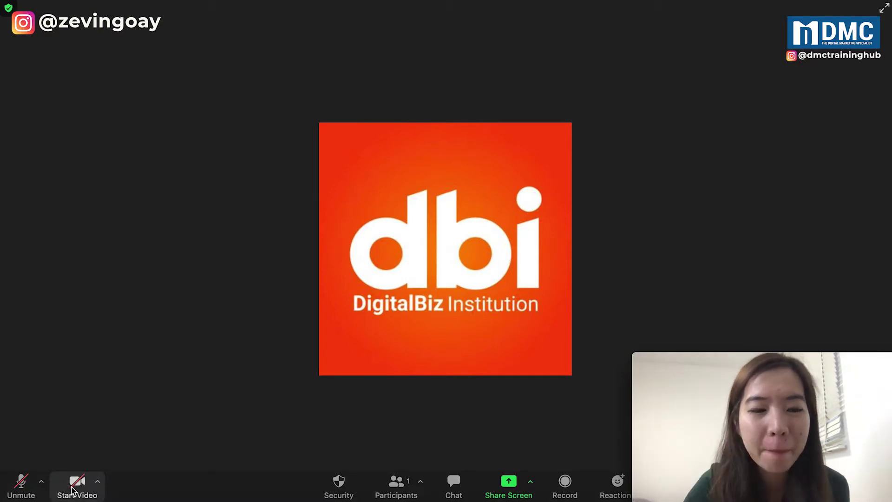
Turn the camera on and bring up the camera and background options menu
left_click(72, 489)
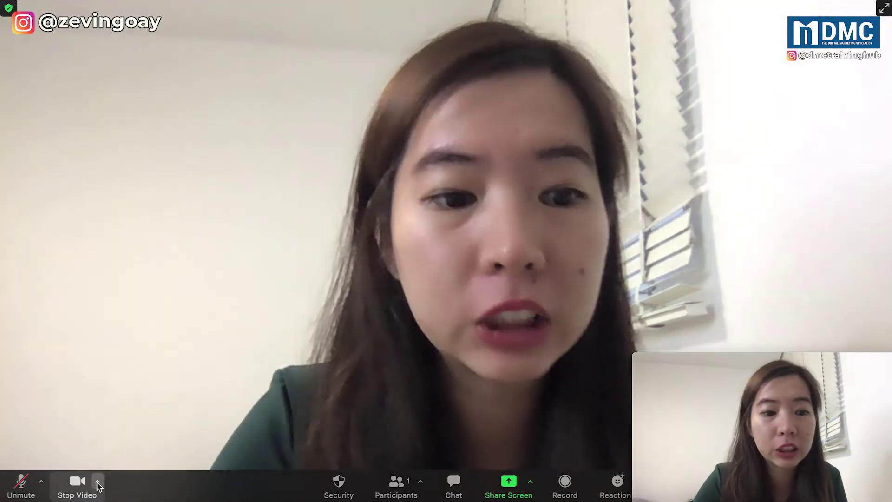
left_click(98, 483)
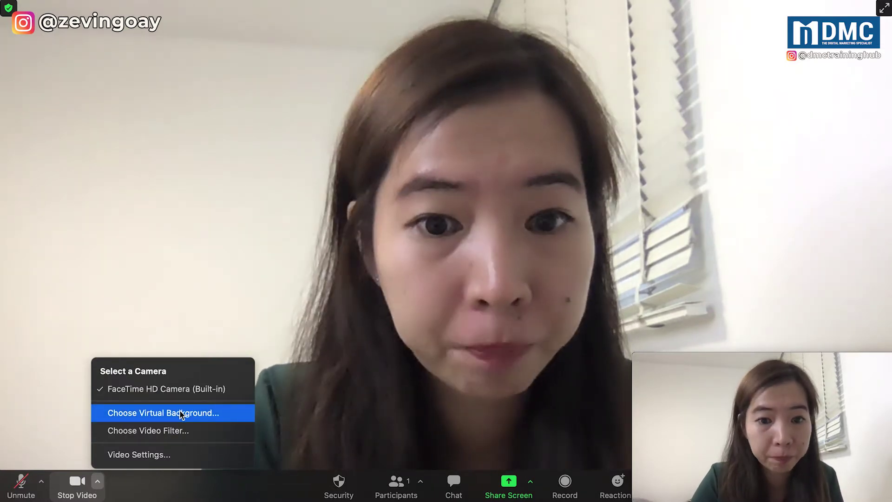
Try the Golden Gate, grass, Earth and office backgrounds, then settle on the DMC slide
left_click(181, 414)
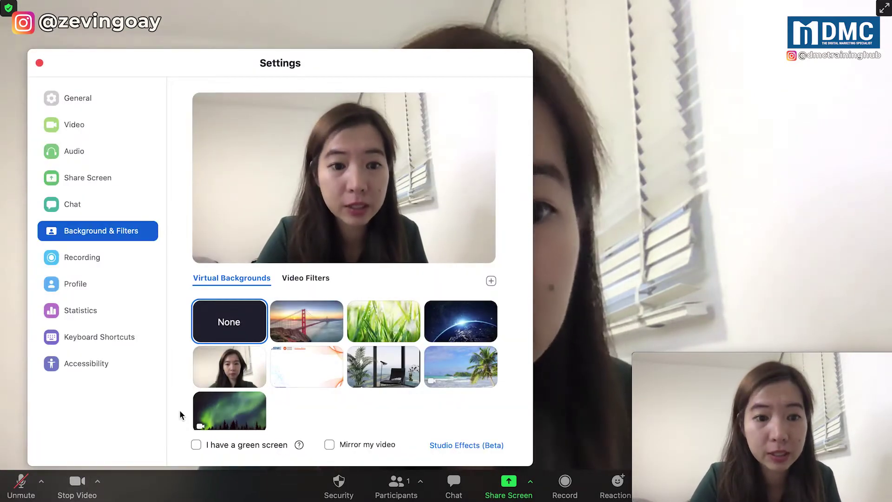
mouse_move(262, 362)
left_click(319, 330)
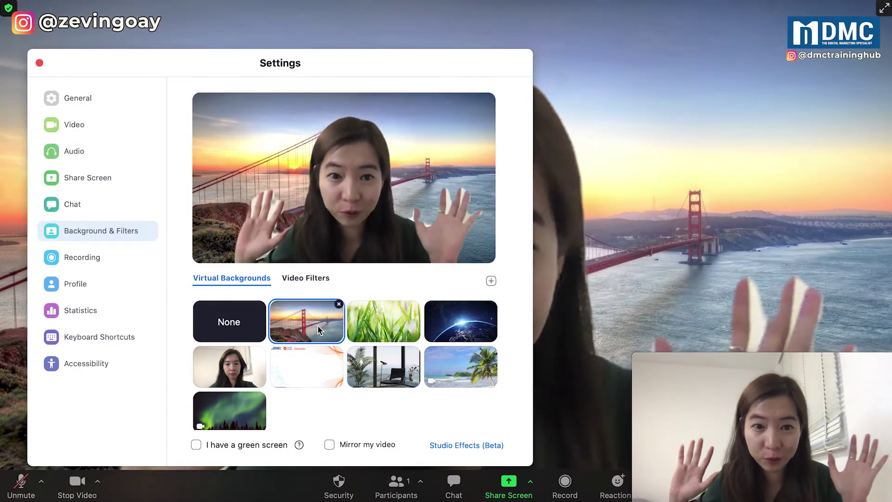
left_click(383, 311)
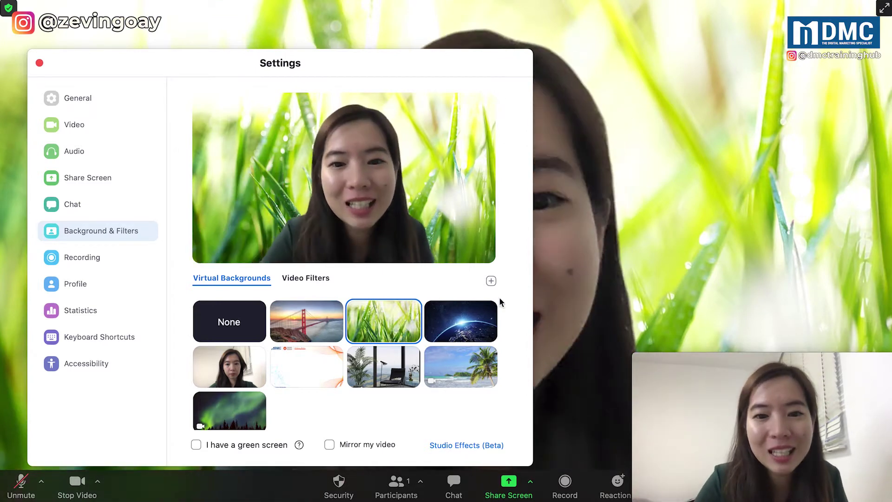
left_click(473, 321)
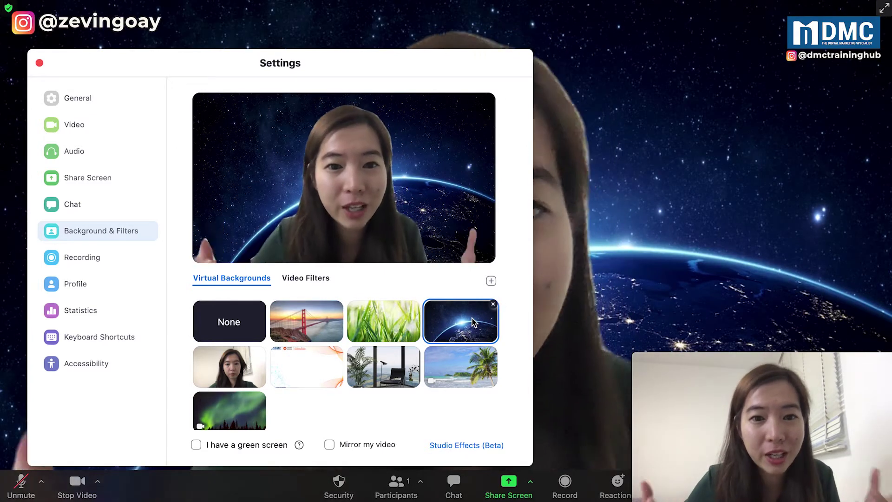
left_click(377, 362)
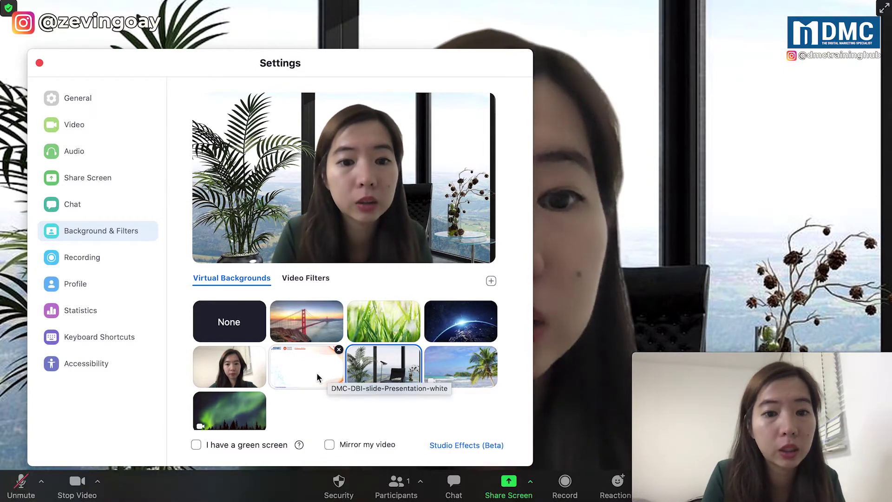
left_click(317, 372)
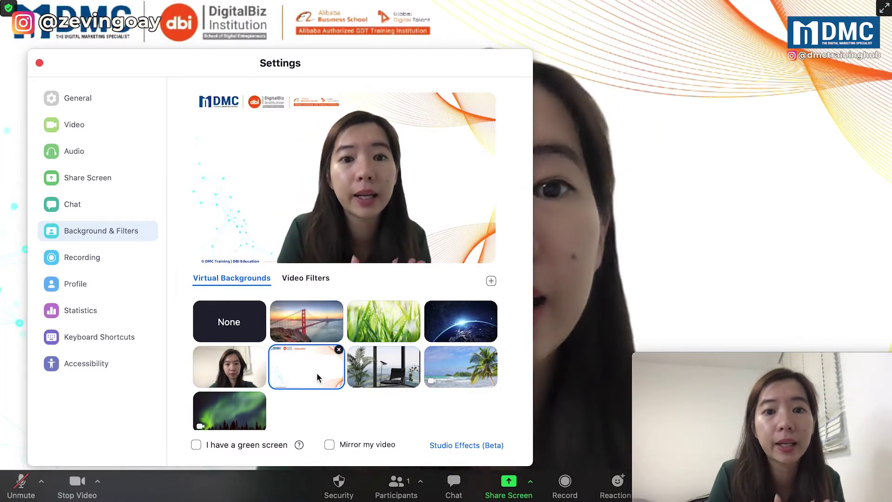
left_click_drag(351, 58, 349, 447)
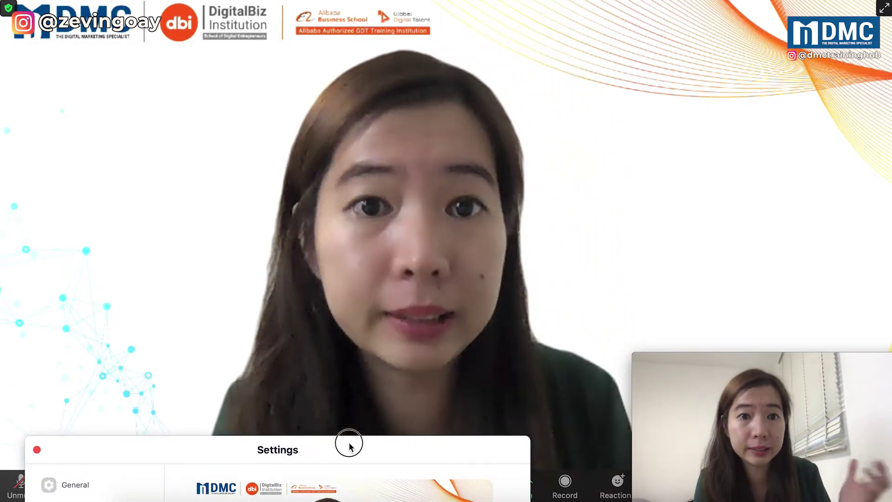
left_click_drag(349, 447, 336, 94)
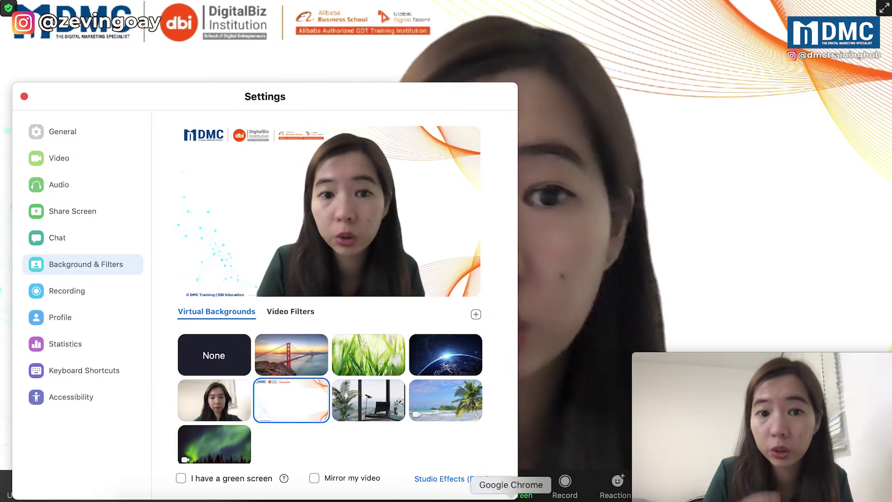
Bring up the Google image results in Chrome and preview the blog.breather office photo
left_click(511, 498)
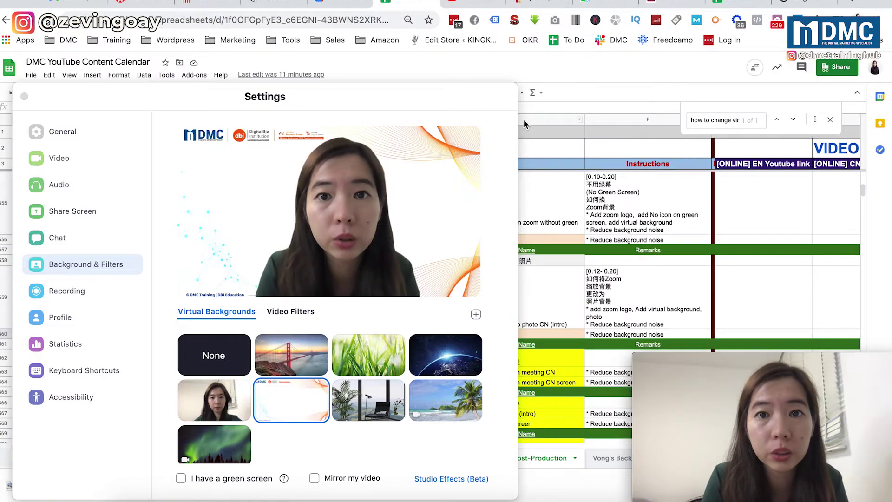
left_click_drag(429, 103, 549, 98)
key("ctrl+Up")
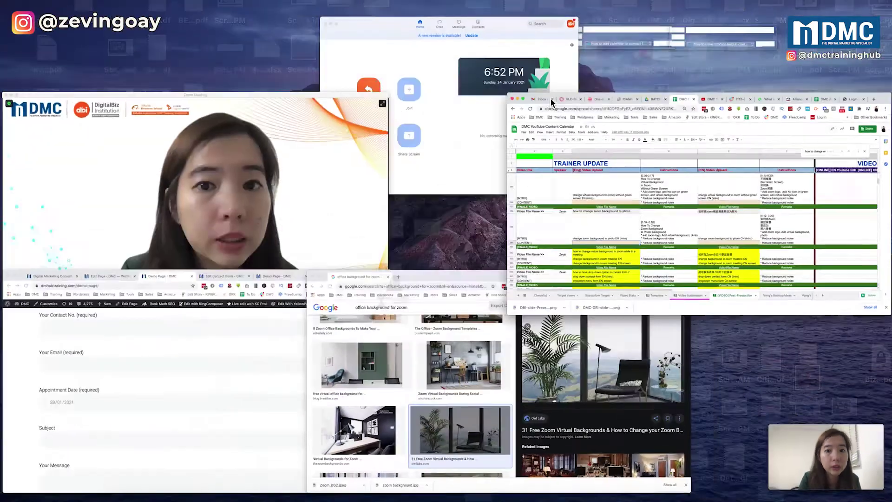
left_click(480, 358)
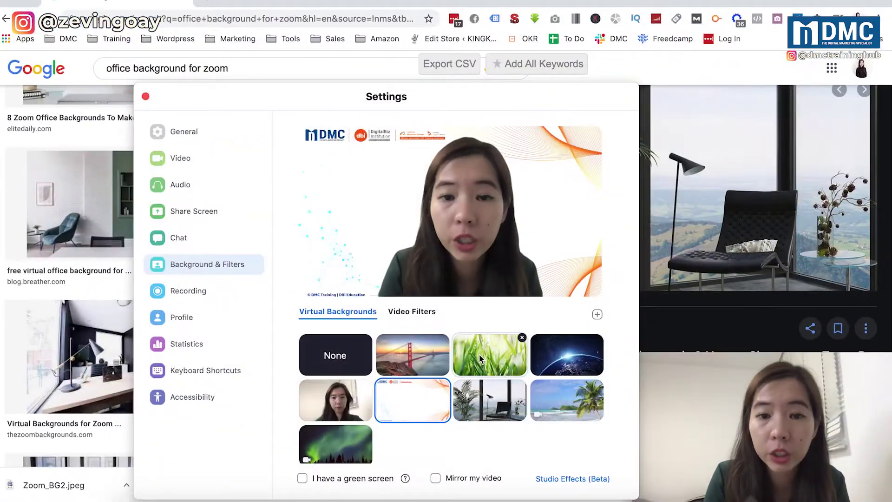
left_click(125, 177)
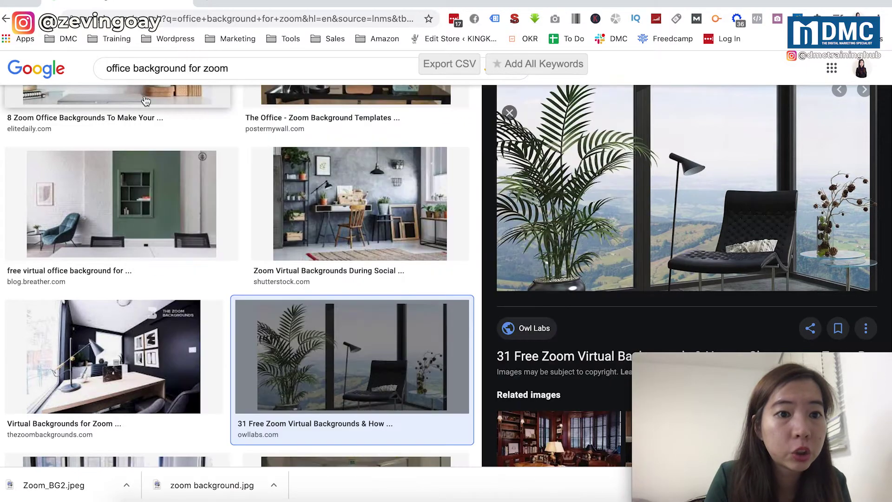
scroll(133, 175, "up", 5)
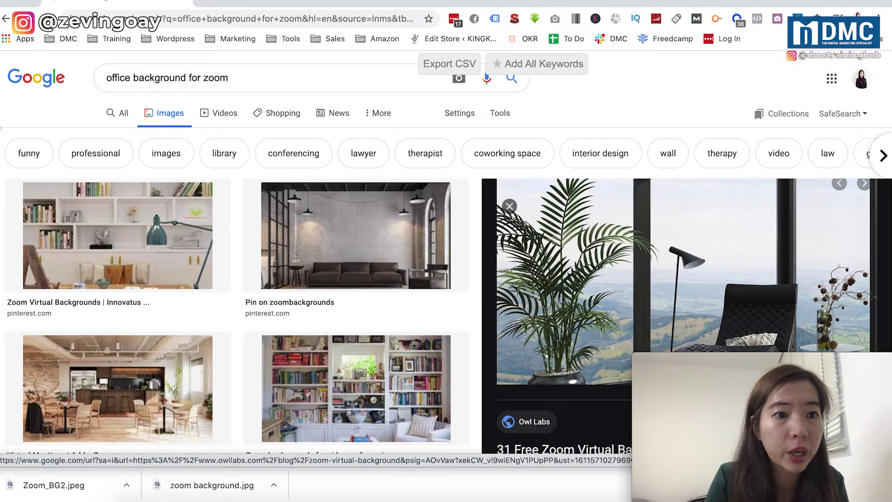
left_click(190, 234)
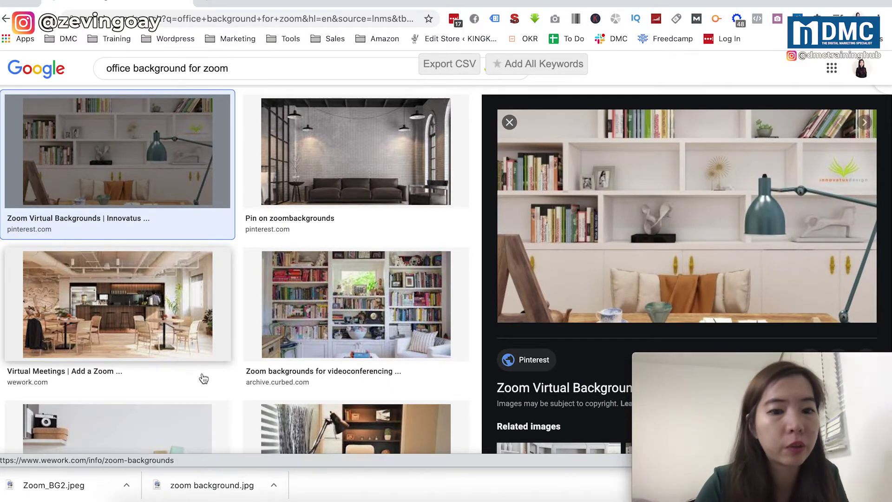
scroll(198, 361, "down", 8)
scroll(170, 284, "up", 2)
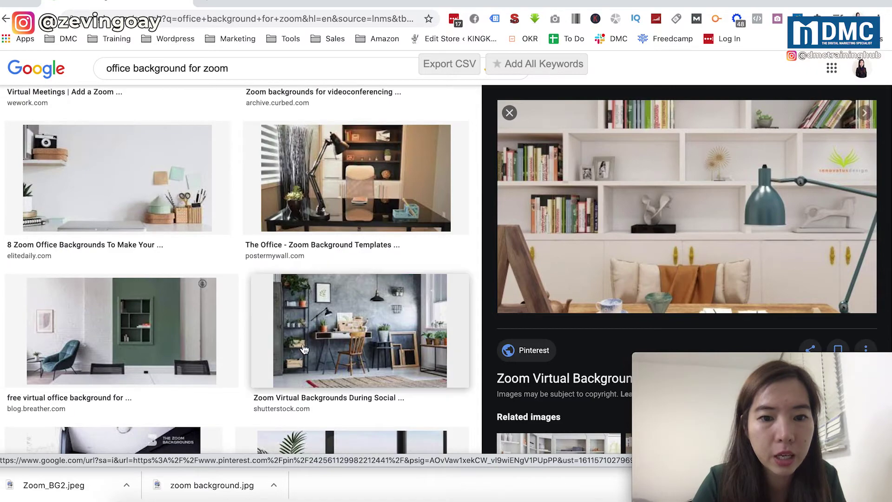
left_click(167, 321)
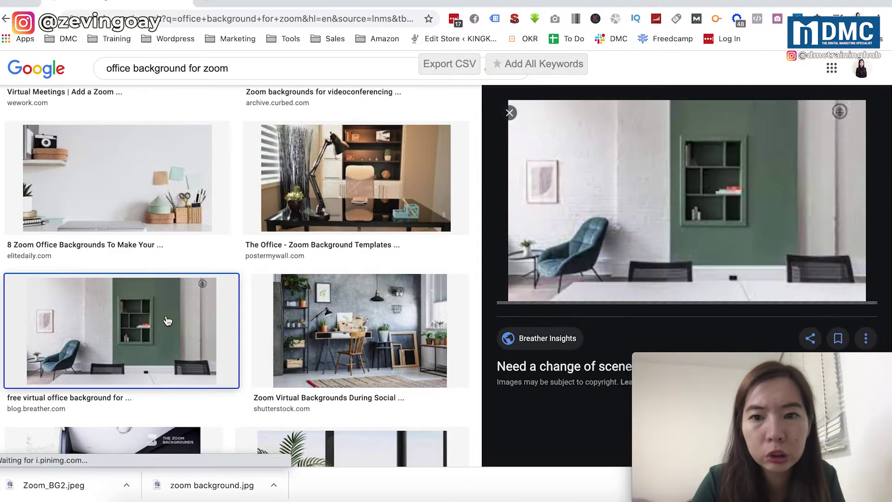
Save the office photo to Downloads as 'zoom background' and return to Zoom
right_click(651, 171)
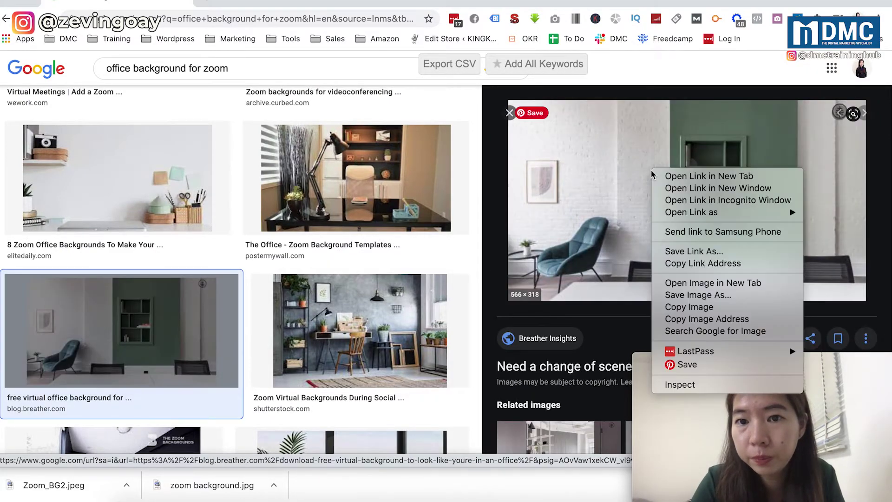
left_click(689, 298)
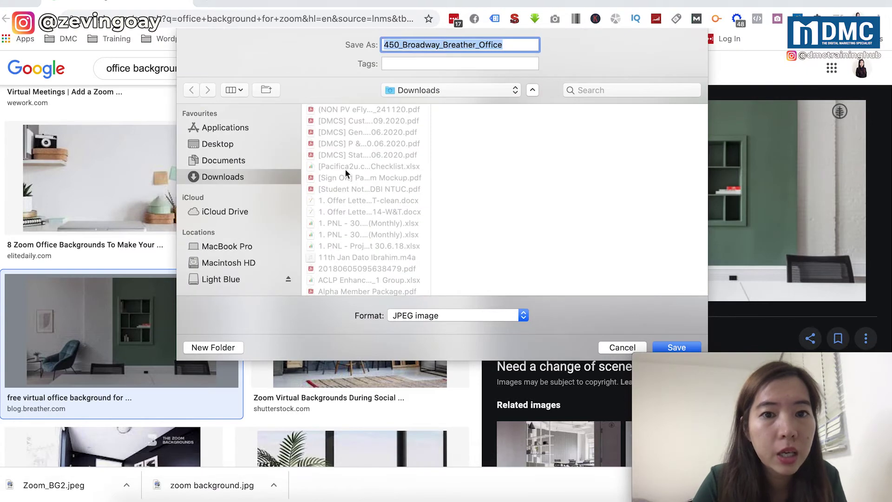
type("zoom background")
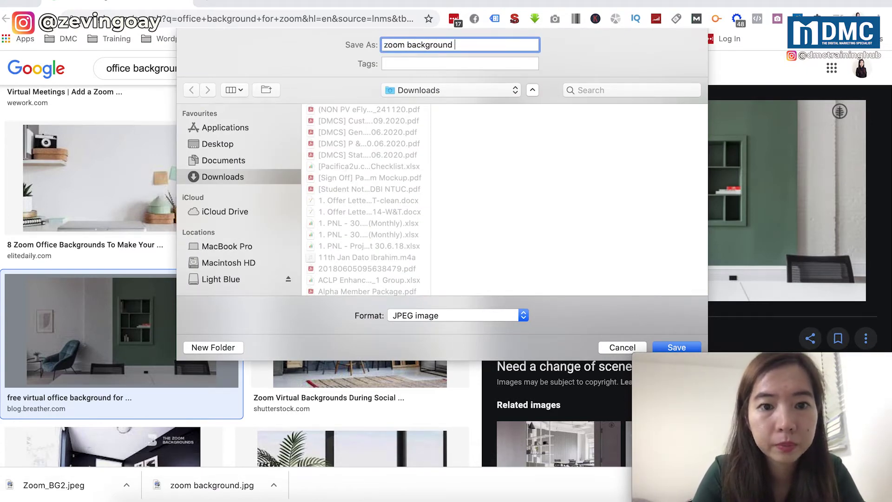
key("Return")
left_click(649, 496)
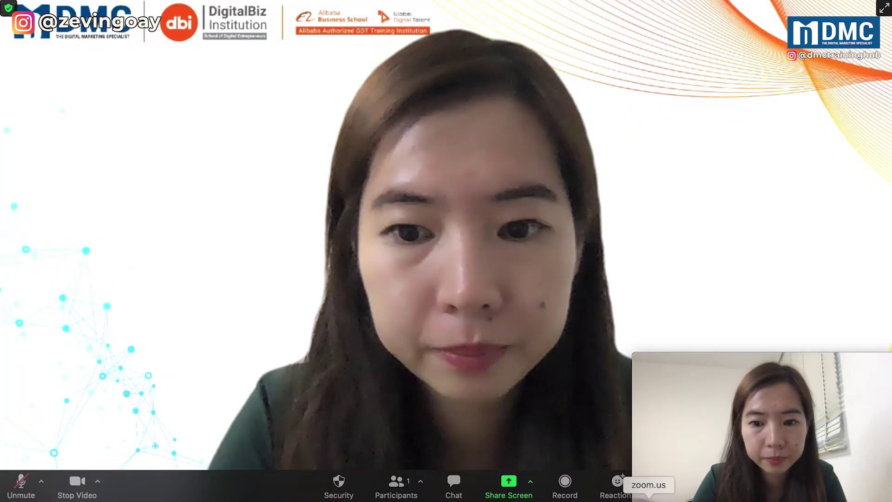
Add the saved 'zoom background' office photo from Downloads as a new virtual background
left_click(97, 481)
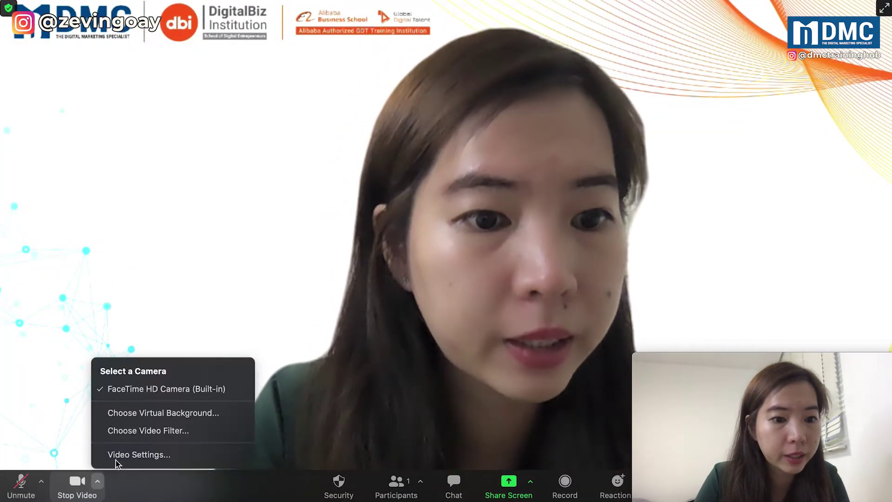
left_click(144, 412)
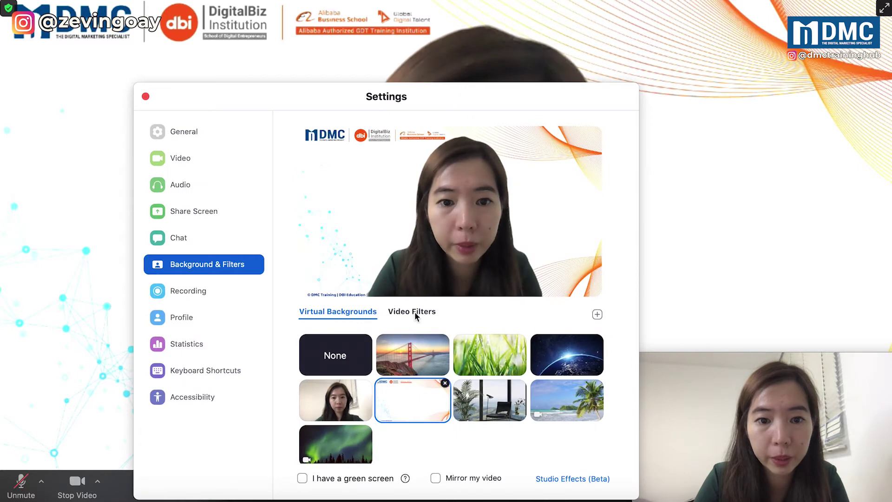
left_click(597, 315)
left_click(619, 336)
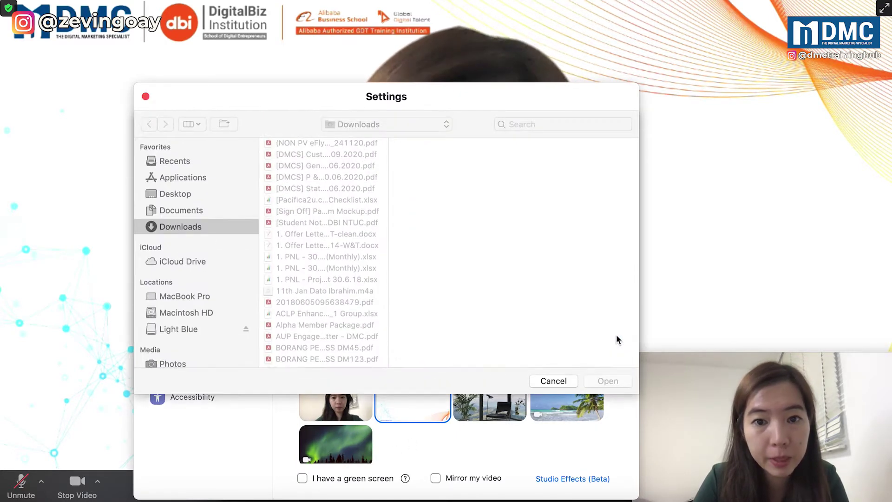
scroll(322, 300, "down", 5)
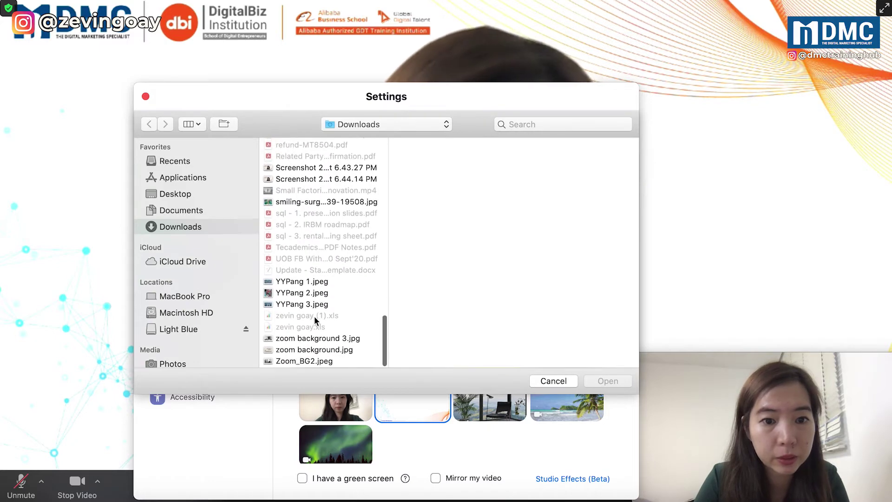
left_click(311, 363)
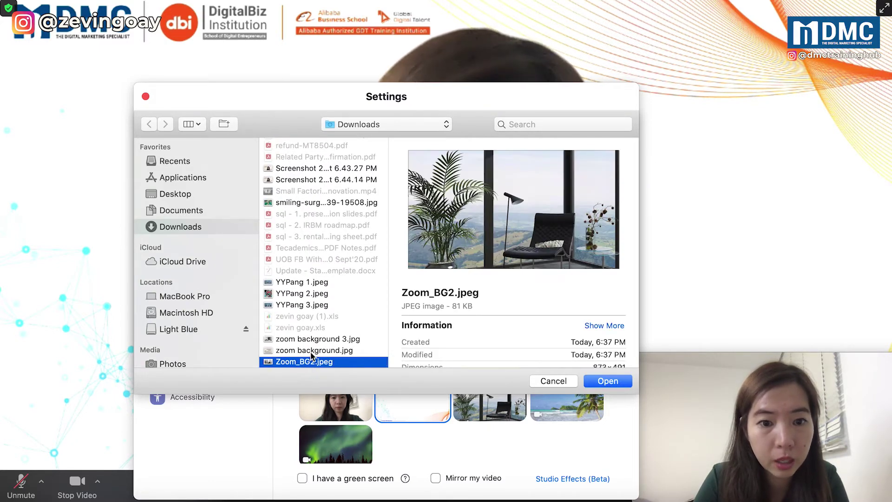
left_click(312, 341)
double_click(312, 340)
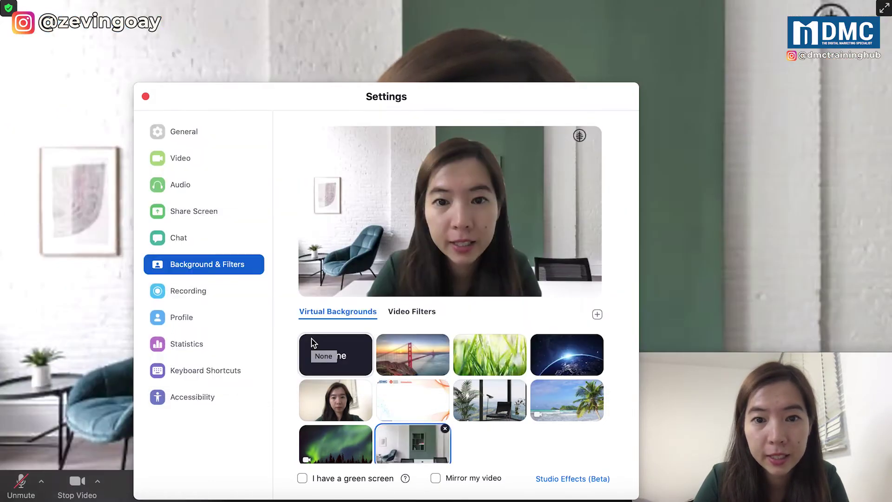
Close the Settings window to see the meeting with the office-photo background
left_click(145, 97)
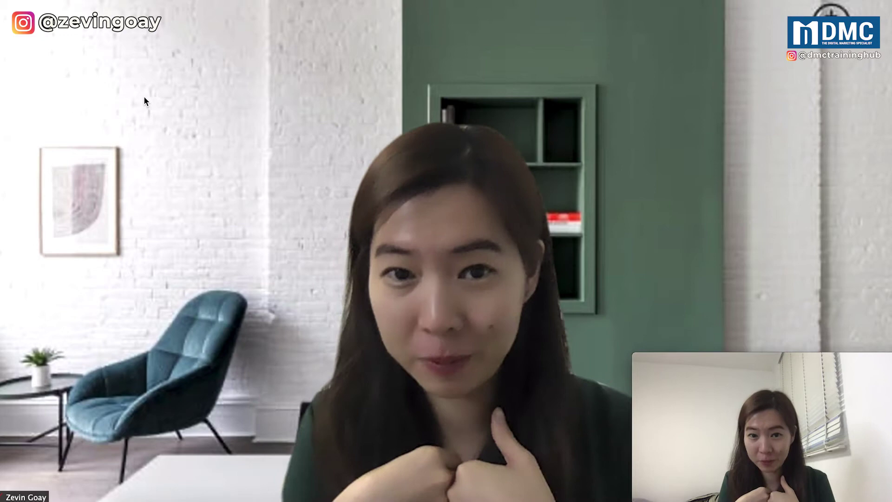
Pick the window-blinds room thumbnail as the virtual background and close Settings
mouse_move(57, 188)
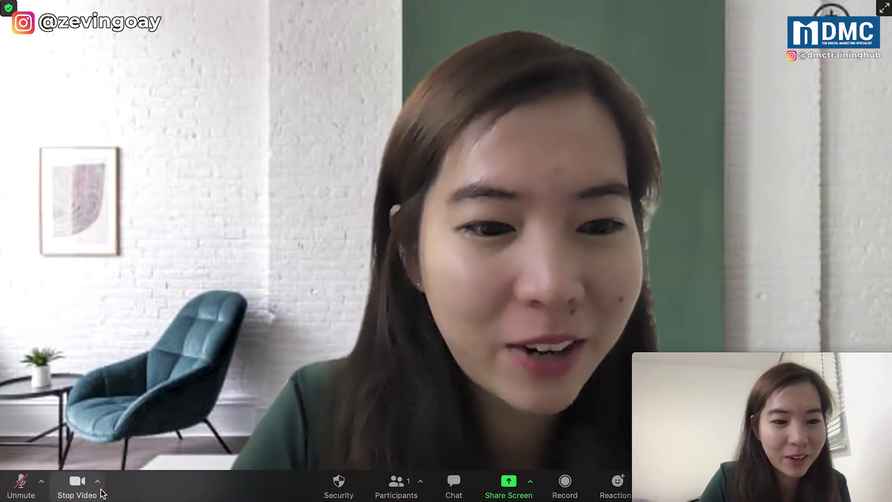
left_click(97, 482)
left_click(141, 413)
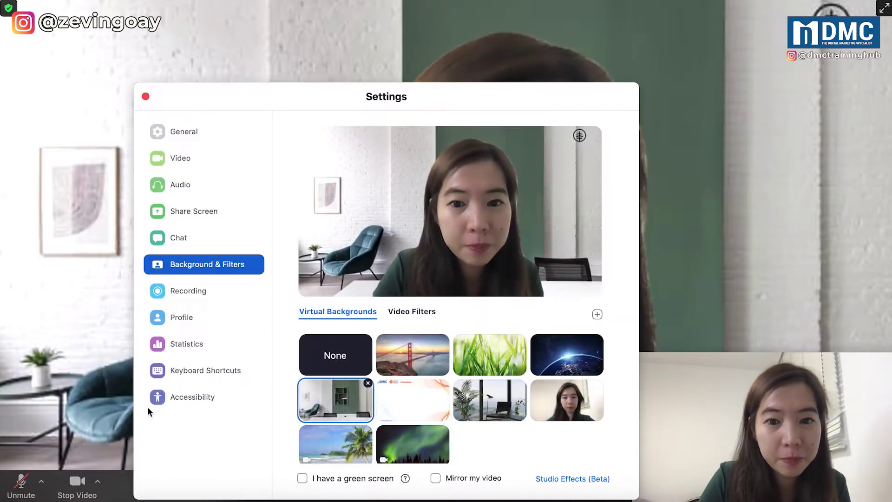
left_click(555, 415)
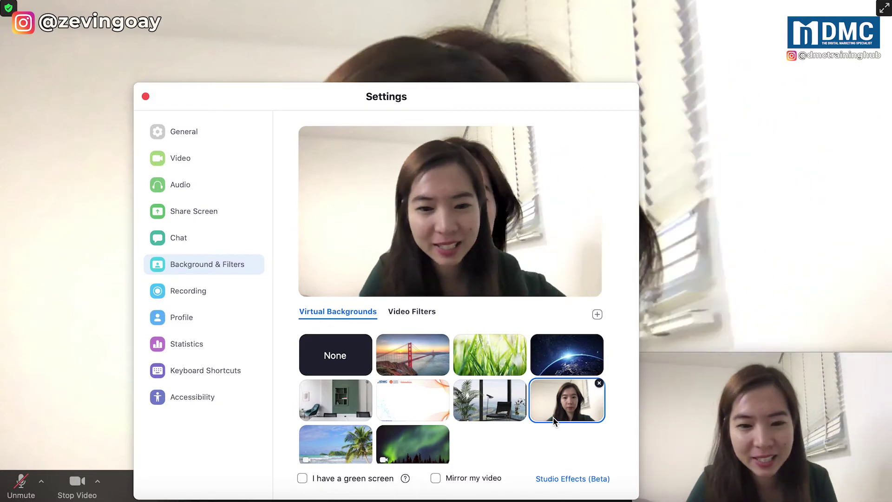
left_click(145, 97)
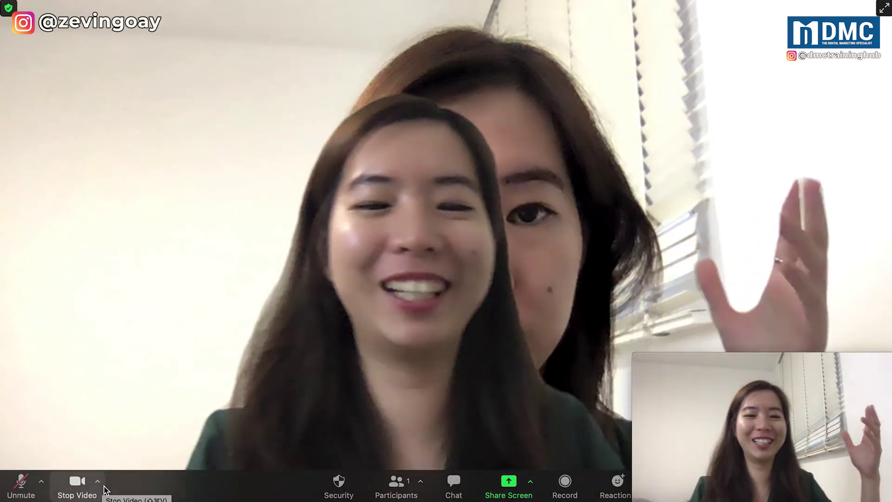
Stop the video, keep the DMC slide background selected, then restart the camera
left_click(104, 489)
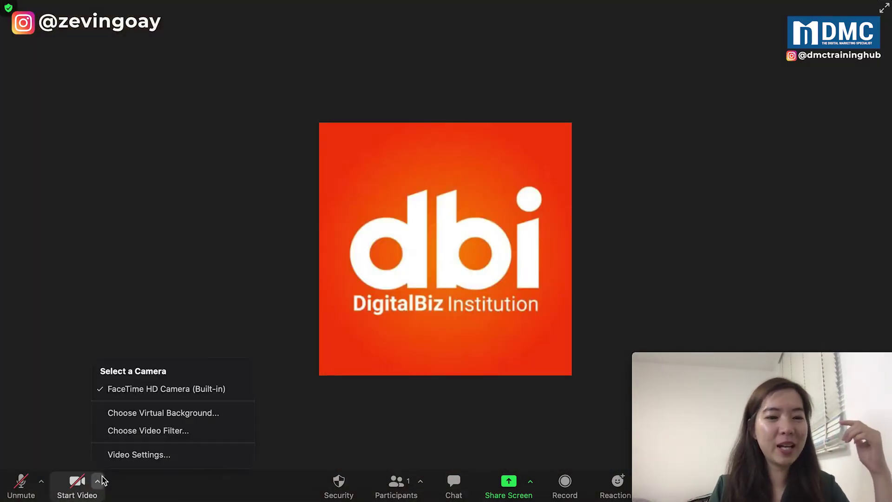
left_click(137, 414)
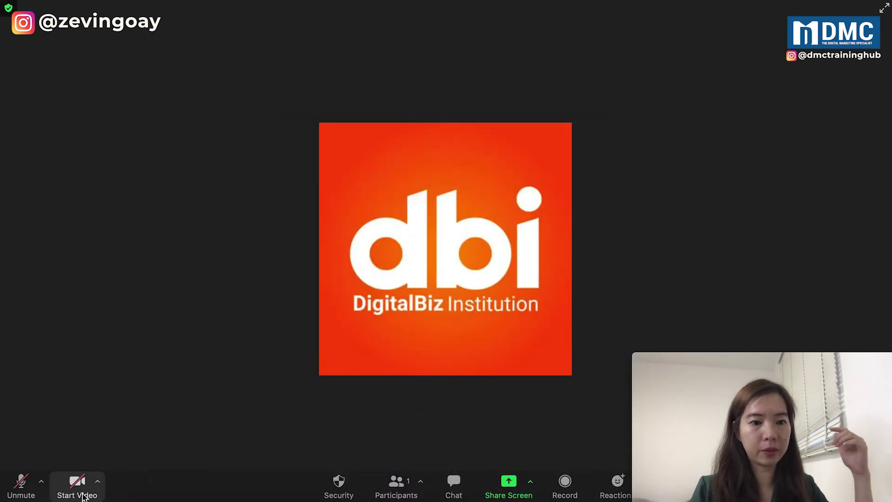
left_click(74, 488)
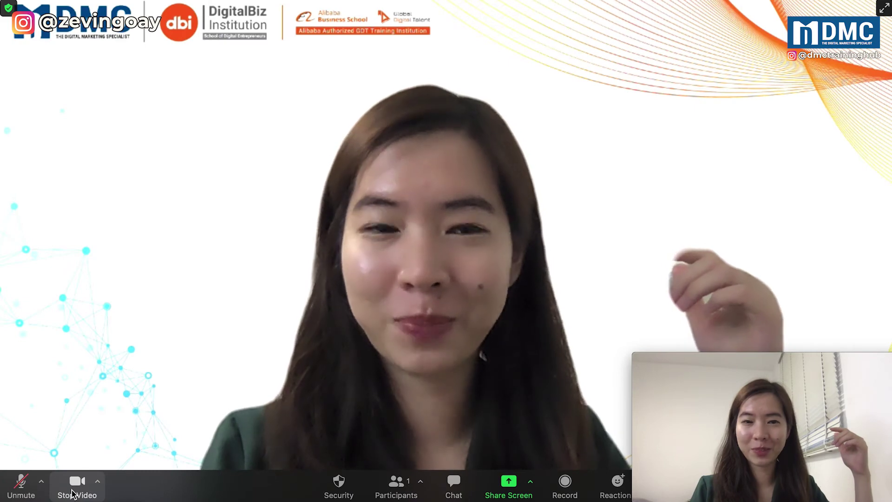